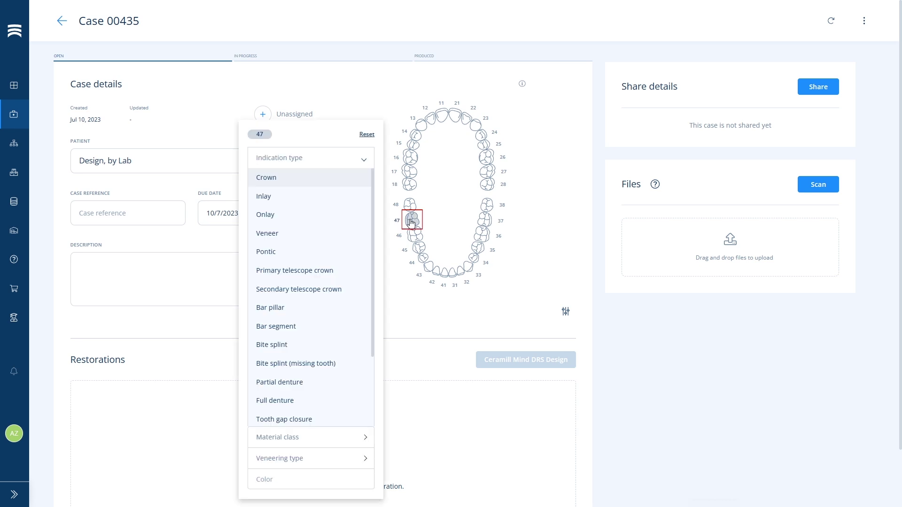
Step: Define the tooth 47 restoration as a monolithic zirconia crown on natural tooth
{"action": "left_click", "coordinate": [318, 182]}
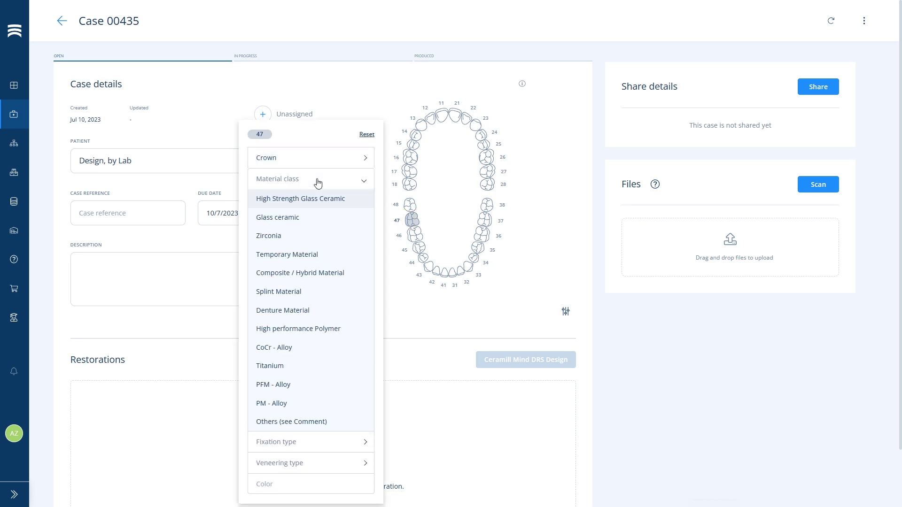
{"action": "left_click", "coordinate": [314, 238]}
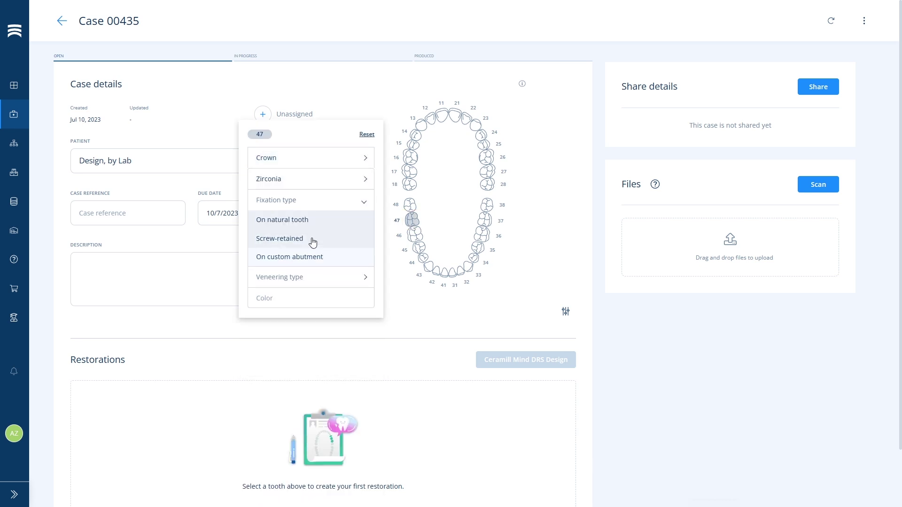
{"action": "left_click", "coordinate": [318, 222]}
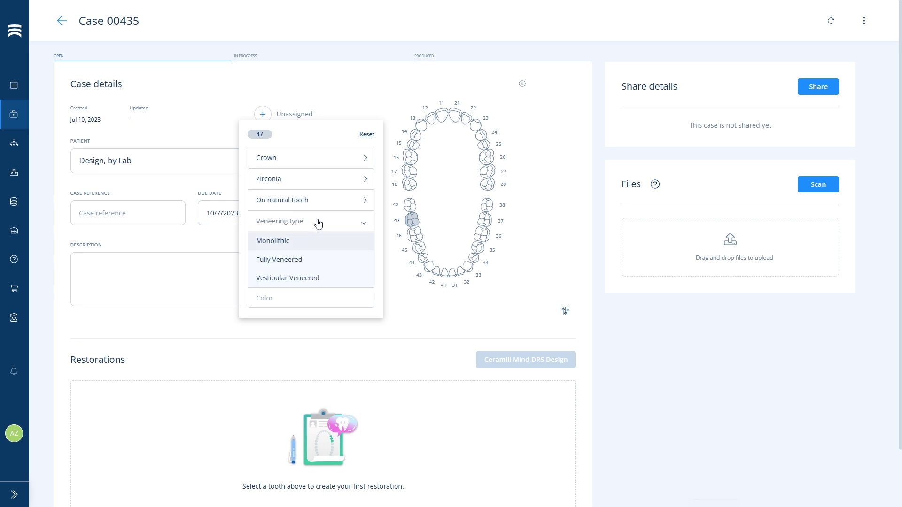
{"action": "left_click", "coordinate": [316, 242]}
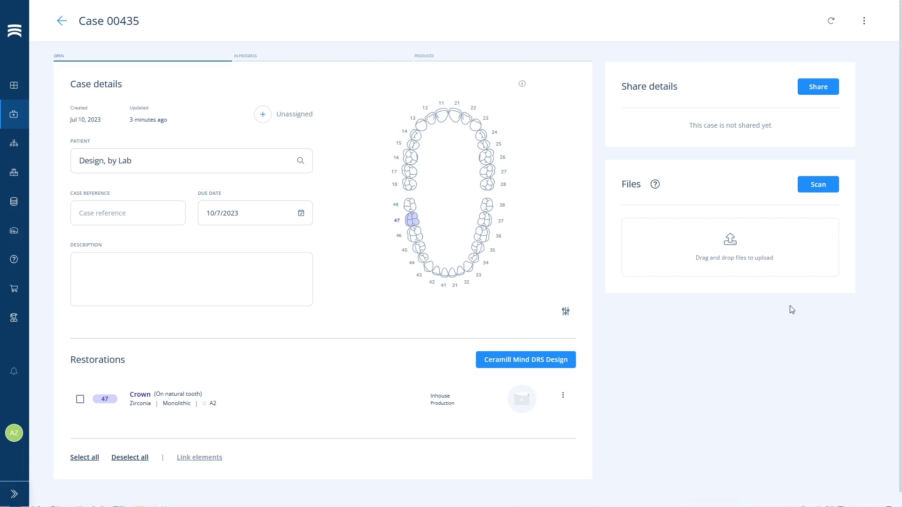
Step: Upload the margin, bite register, lower jaw and upper jaw files from the 3rd party IOS folder to the case and refresh it
{"action": "left_click", "coordinate": [809, 186]}
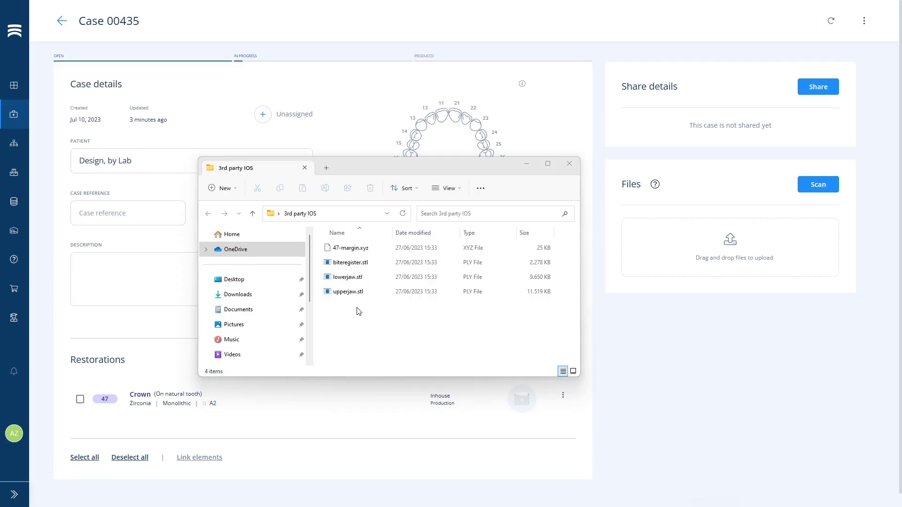
{"action": "left_click", "coordinate": [356, 295]}
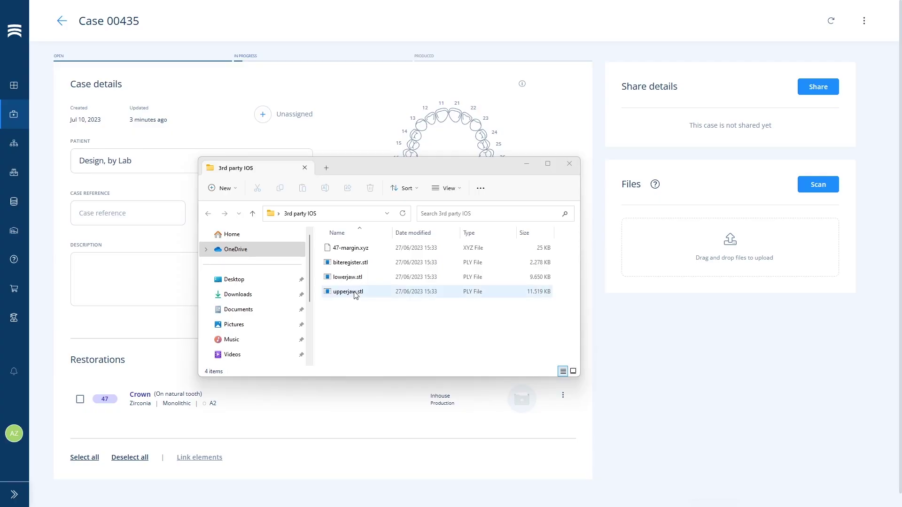
{"action": "left_click", "coordinate": [354, 263], "text": "shift"}
{"action": "left_click", "coordinate": [356, 249], "text": "shift"}
{"action": "left_click_drag", "start_coordinate": [363, 268], "coordinate": [665, 262]}
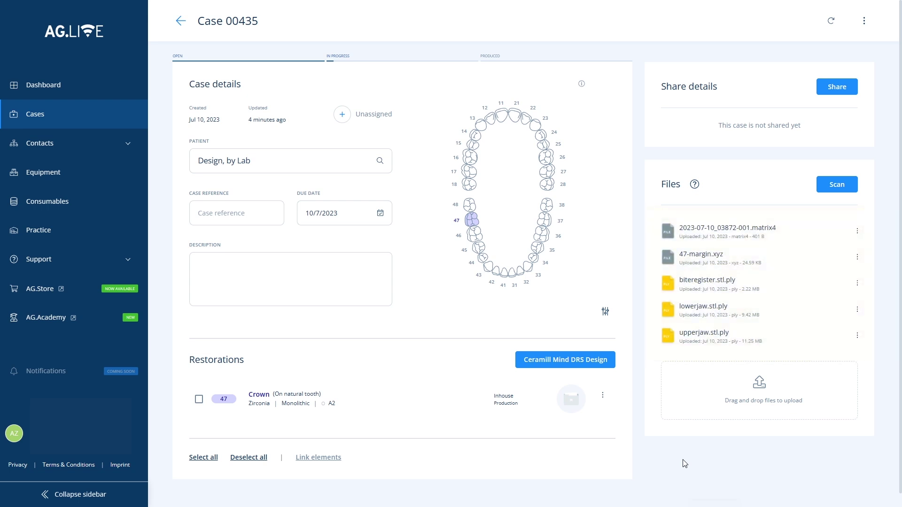
{"action": "left_click", "coordinate": [835, 26]}
{"action": "key", "text": "F5"}
Step: Set up sharing with AG Training Center International for the Design service, using Ceramill Zolid DRS as the crown material
{"action": "left_click", "coordinate": [829, 97]}
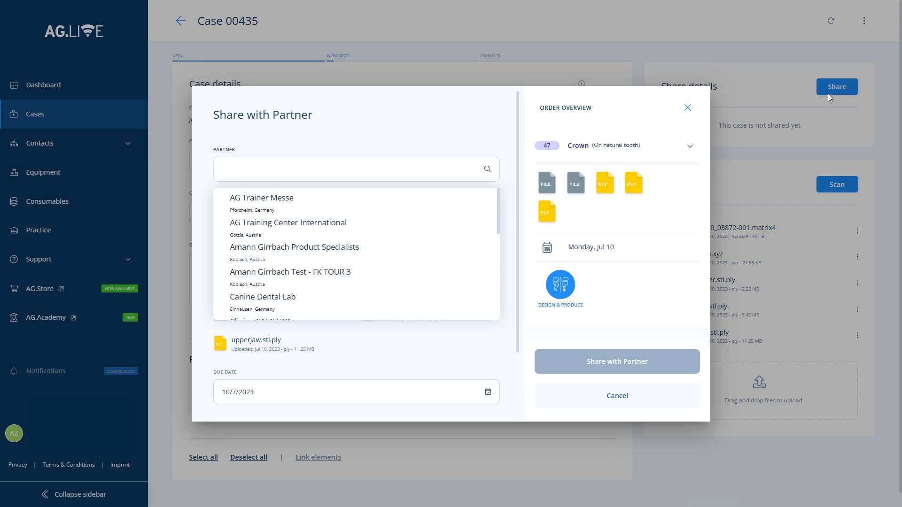
{"action": "left_click", "coordinate": [394, 229]}
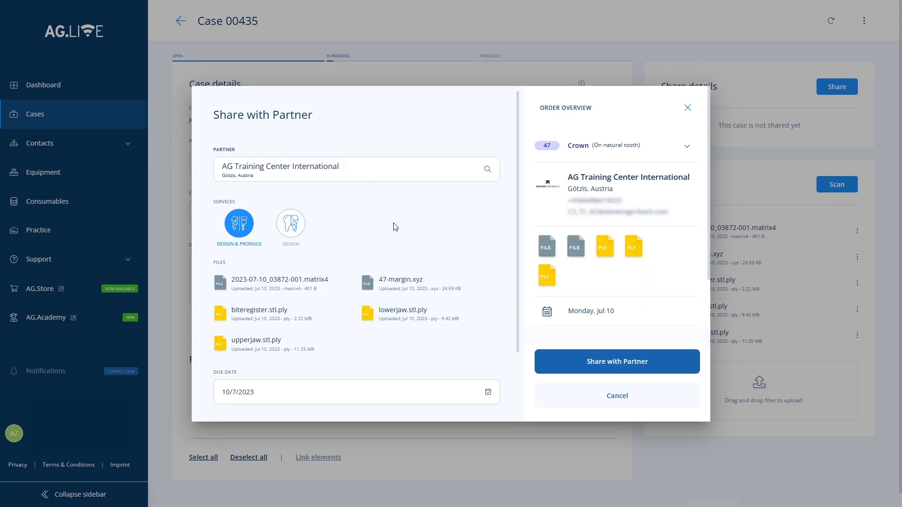
{"action": "left_click", "coordinate": [291, 223]}
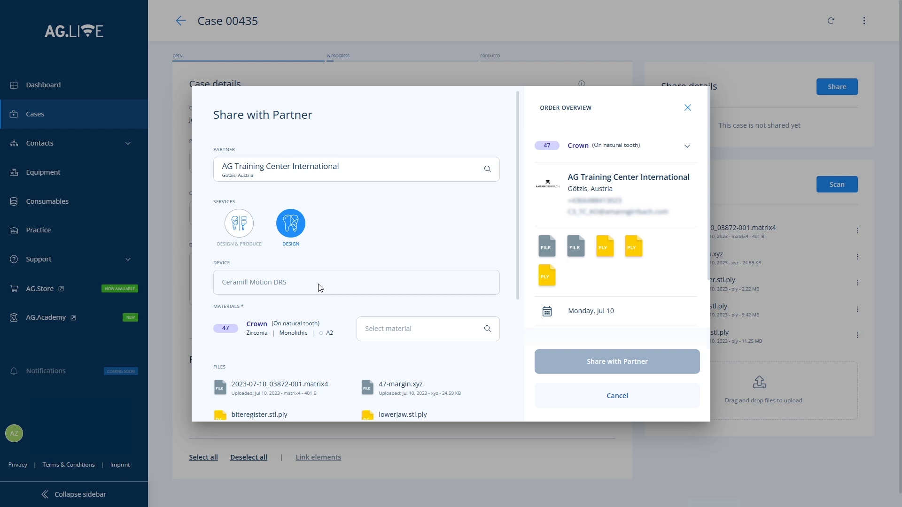
{"action": "left_click", "coordinate": [426, 334]}
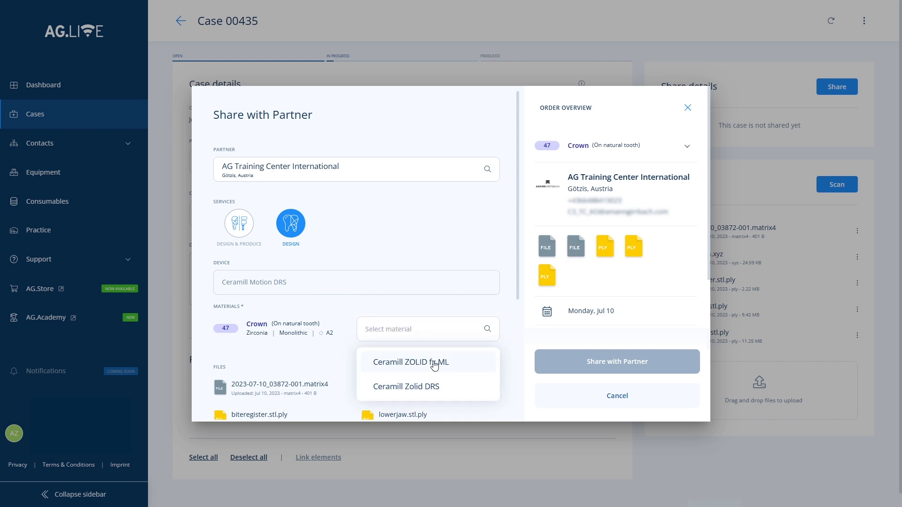
{"action": "left_click", "coordinate": [433, 387]}
Step: Confirm July 10, 2023 as the due date of the shared order
{"action": "left_click_drag", "start_coordinate": [518, 273], "coordinate": [520, 411]}
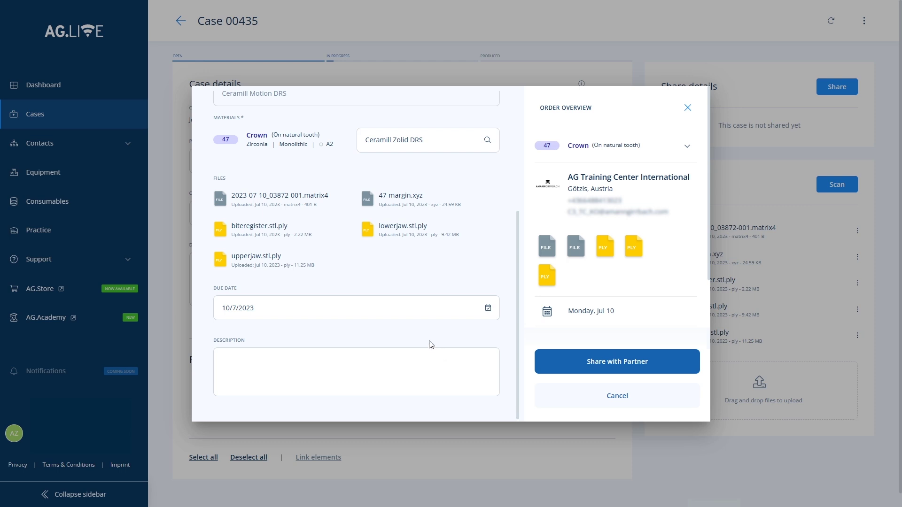
{"action": "left_click", "coordinate": [339, 302]}
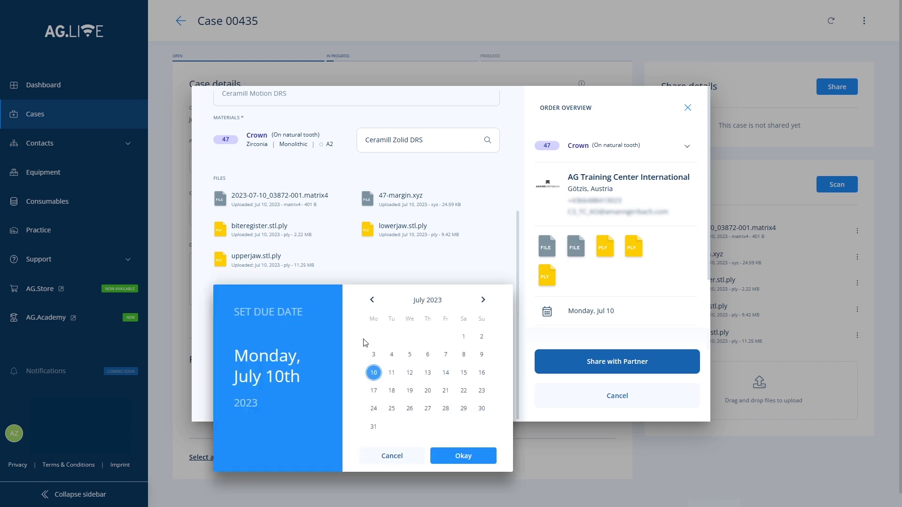
{"action": "left_click", "coordinate": [451, 462]}
Step: Describe the order as "Dear Lab partner, please review the selected margin line." and share it with the partner
{"action": "left_click", "coordinate": [361, 372]}
{"action": "type", "text": "Dear"}
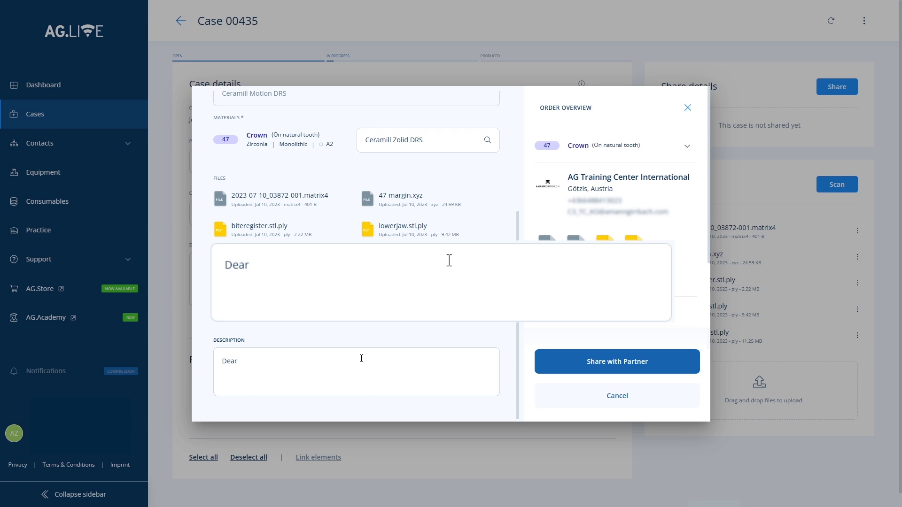
{"action": "type", "text": " Lab partner,"}
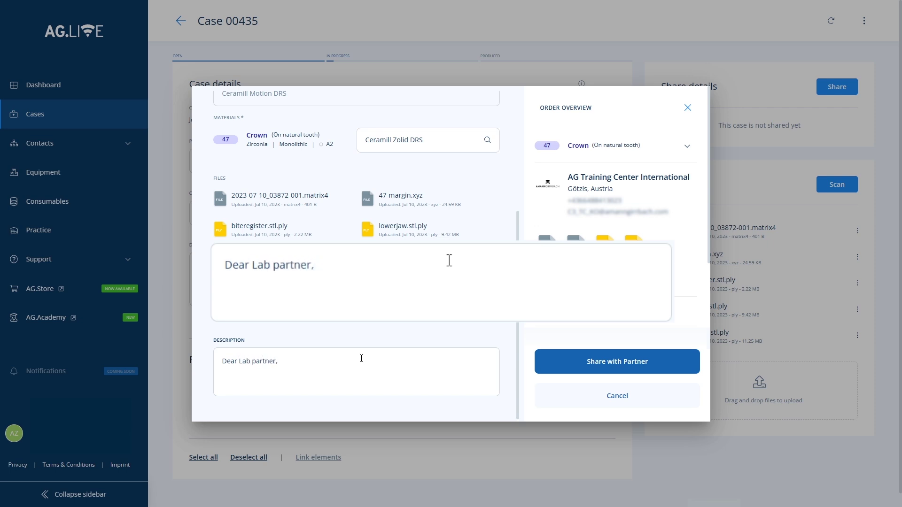
{"action": "type", "text": " please review the se"}
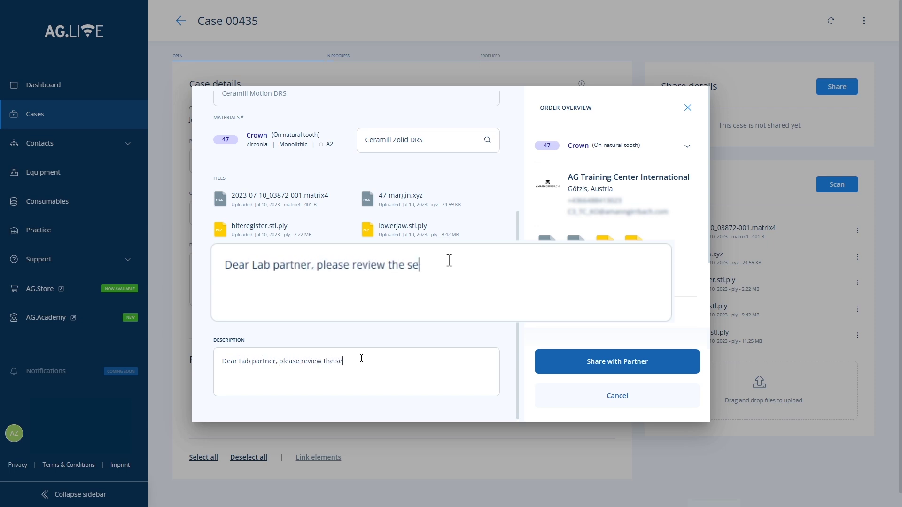
{"action": "type", "text": "lected margin line."}
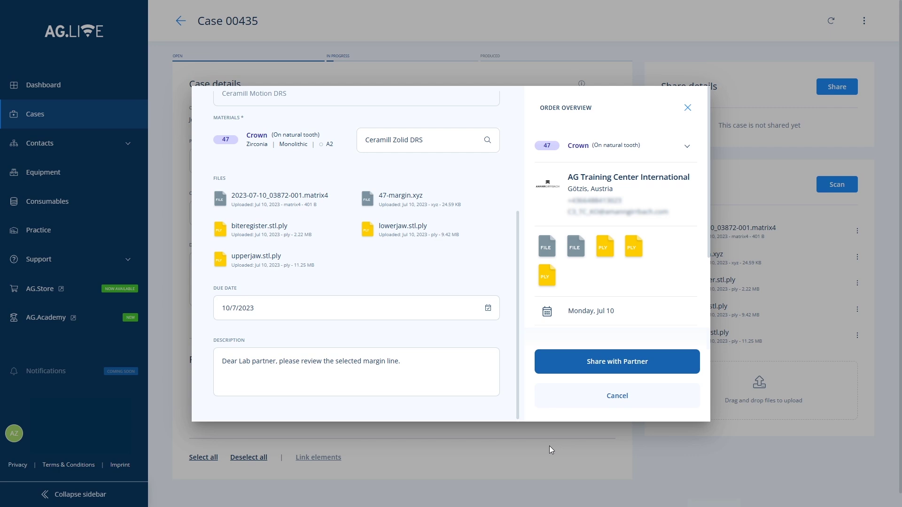
{"action": "left_click", "coordinate": [569, 370]}
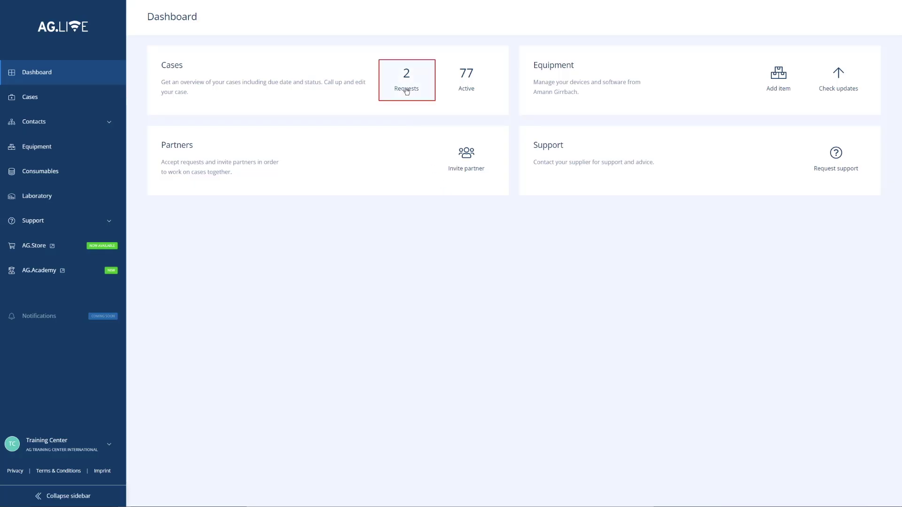
Step: Accept the tooth 47 crown design request in the laboratory's account and import the case into Ceramill Mind
{"action": "left_click", "coordinate": [407, 91]}
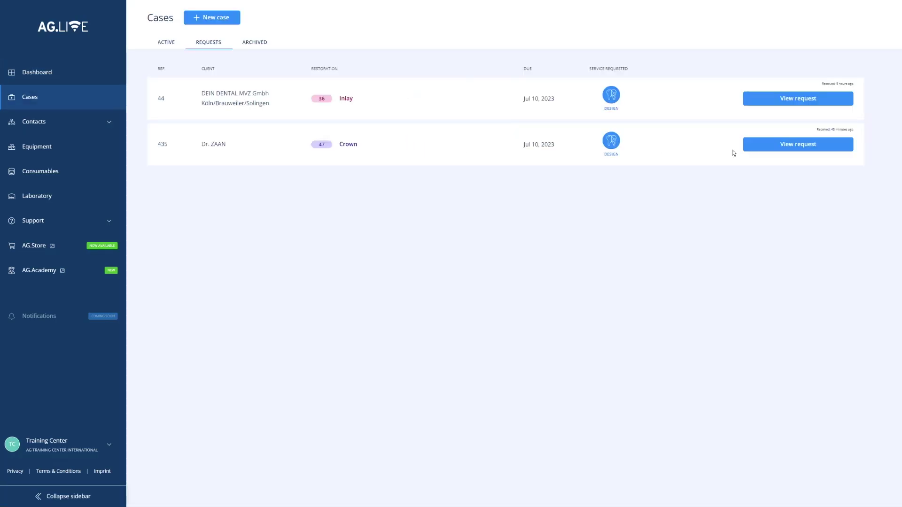
{"action": "left_click", "coordinate": [759, 146]}
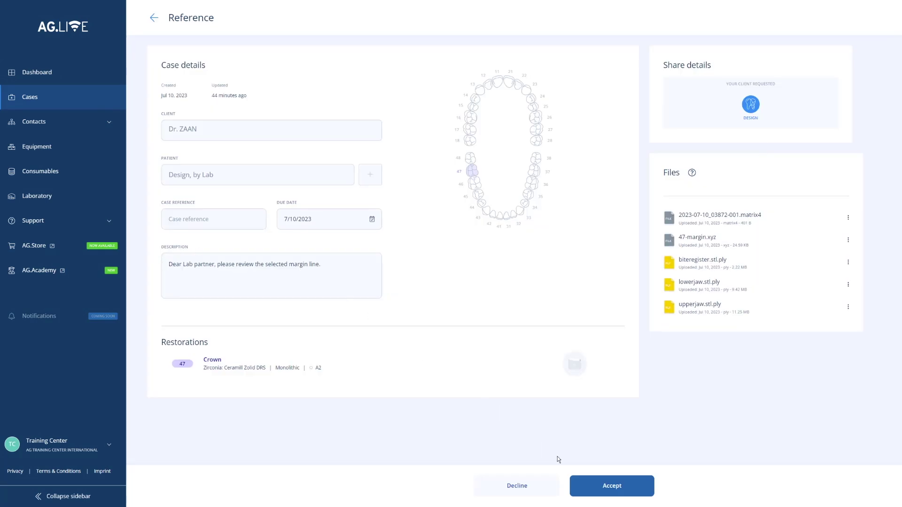
{"action": "left_click", "coordinate": [598, 486]}
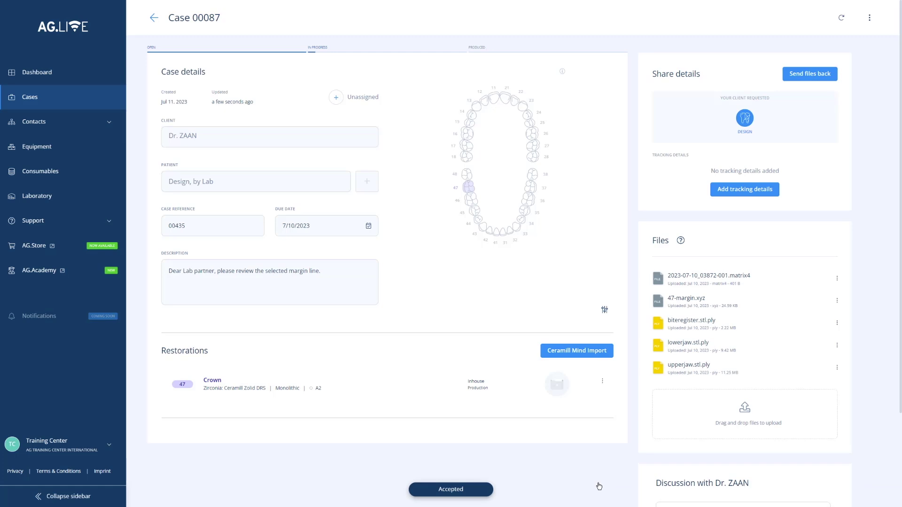
{"action": "left_click", "coordinate": [580, 356]}
{"action": "left_click", "coordinate": [542, 345]}
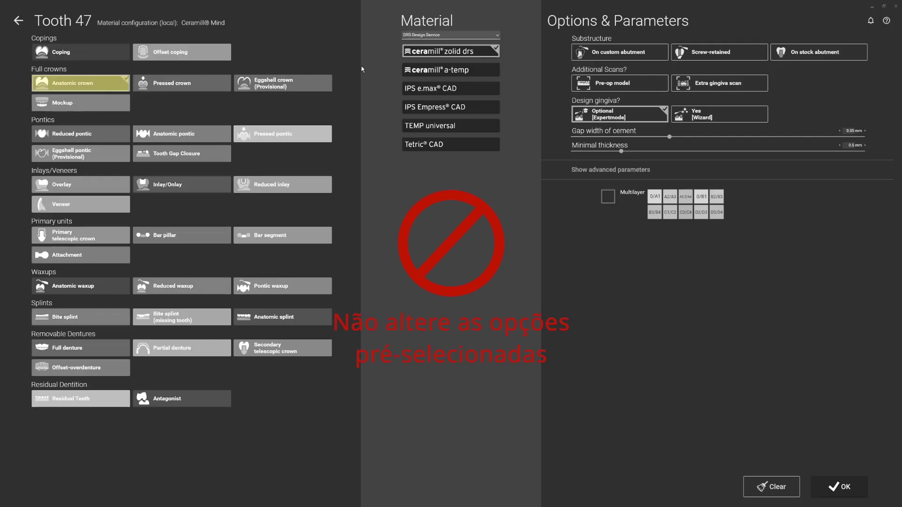
Step: Review the manufacturing options in tooth 47's material configuration without changing the DRS Design Service selection, and return to the project
{"action": "left_click", "coordinate": [497, 37]}
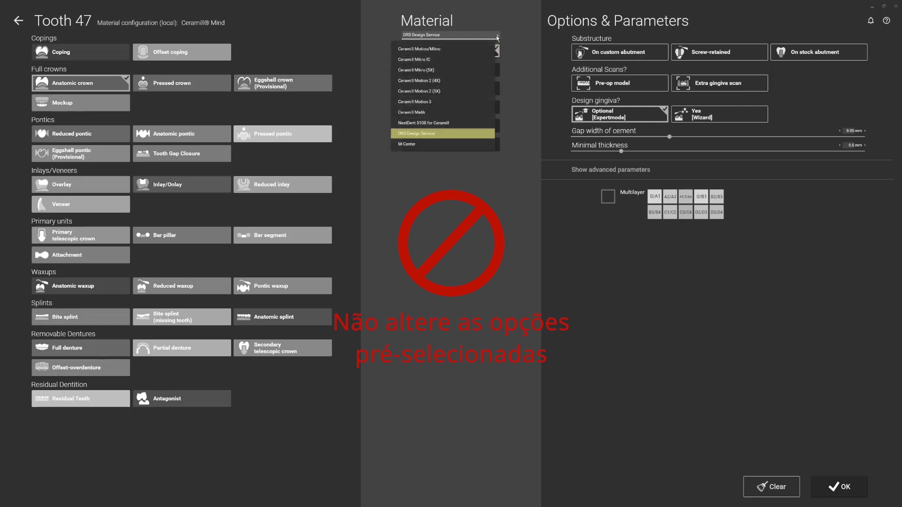
{"action": "left_click", "coordinate": [525, 125]}
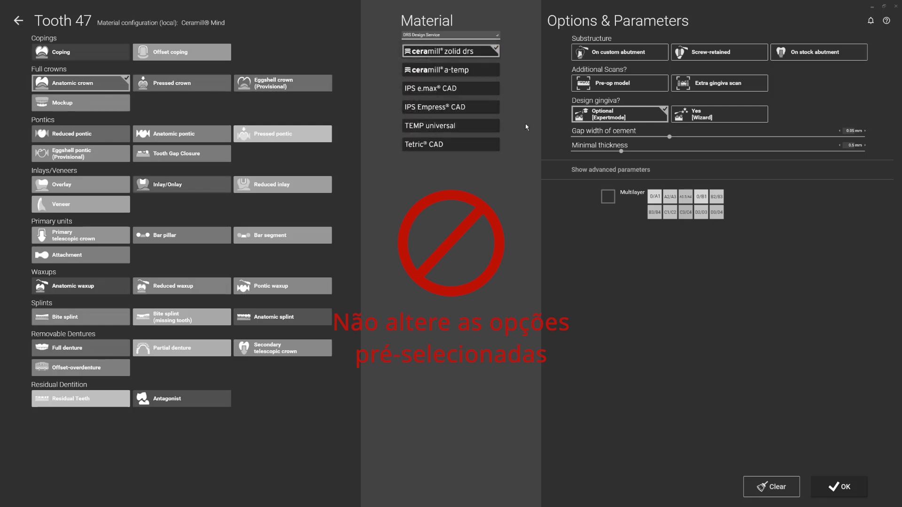
{"action": "left_click", "coordinate": [18, 20]}
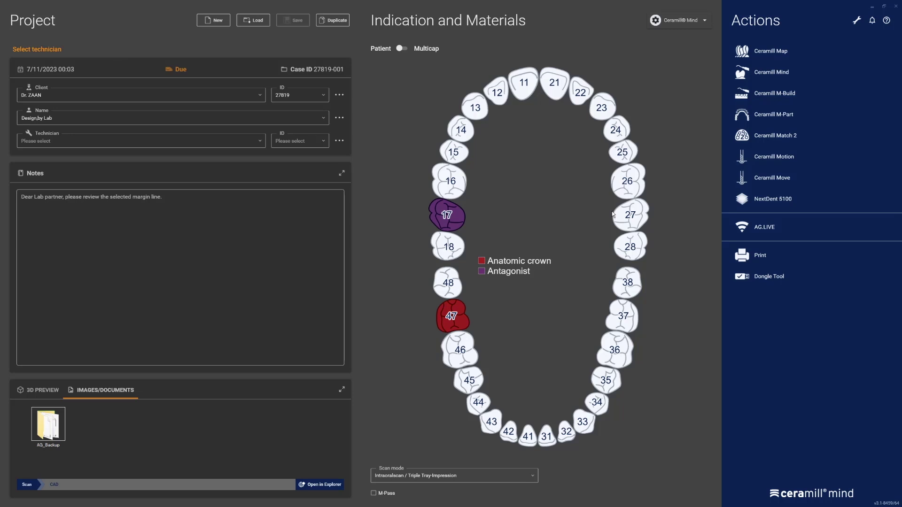
Step: Start the Ceramill Mind design and inspect tooth 47's margin line from several sides
{"action": "left_click", "coordinate": [820, 75]}
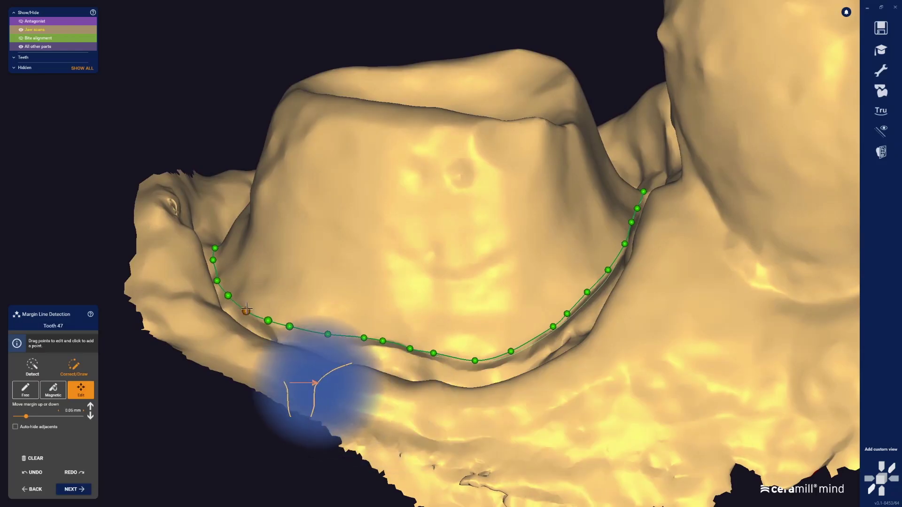
{"action": "right_click_drag", "start_coordinate": [303, 392], "coordinate": [703, 203]}
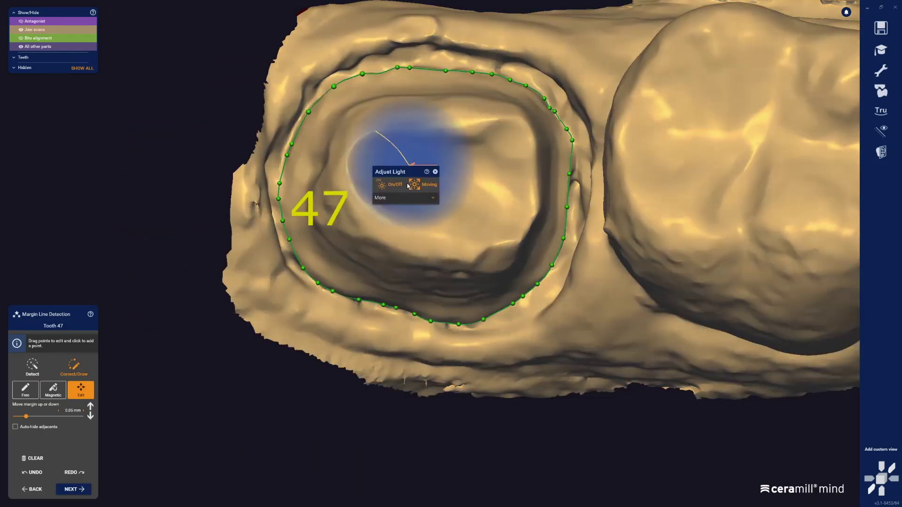
{"action": "scroll", "coordinate": [504, 247], "scroll_direction": "up", "scroll_amount": 5}
{"action": "scroll", "coordinate": [504, 248], "scroll_direction": "down", "scroll_amount": 5}
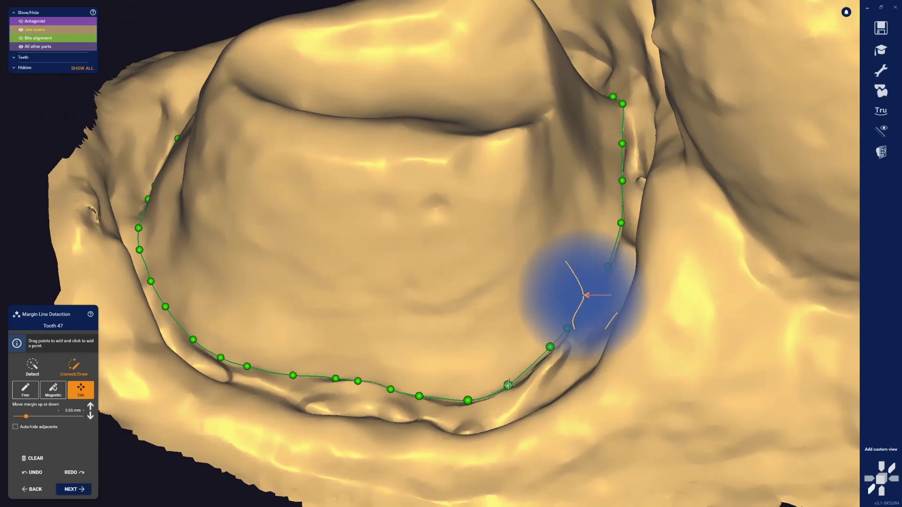
{"action": "scroll", "coordinate": [426, 267], "scroll_direction": "up", "scroll_amount": 4}
{"action": "right_click_drag", "start_coordinate": [426, 266], "coordinate": [431, 338]}
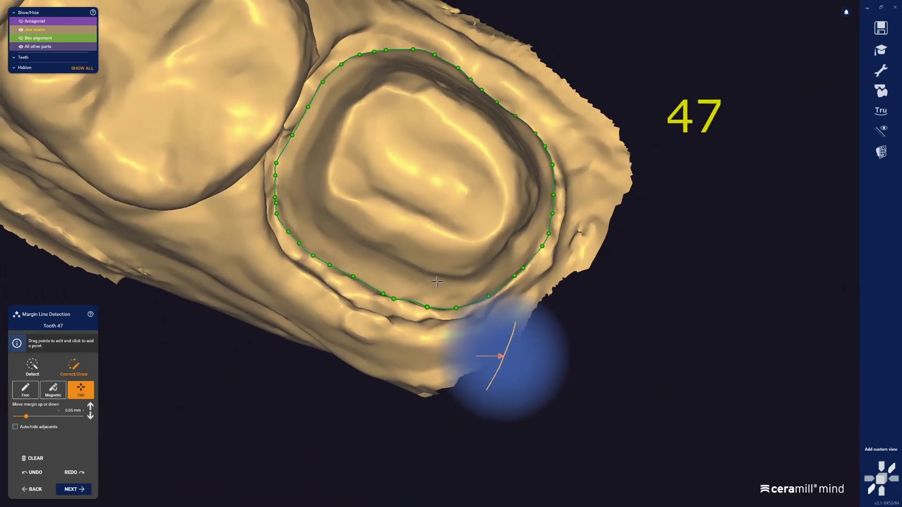
{"action": "scroll", "coordinate": [470, 282], "scroll_direction": "up", "scroll_amount": 4}
{"action": "right_click_drag", "start_coordinate": [470, 281], "coordinate": [547, 164]}
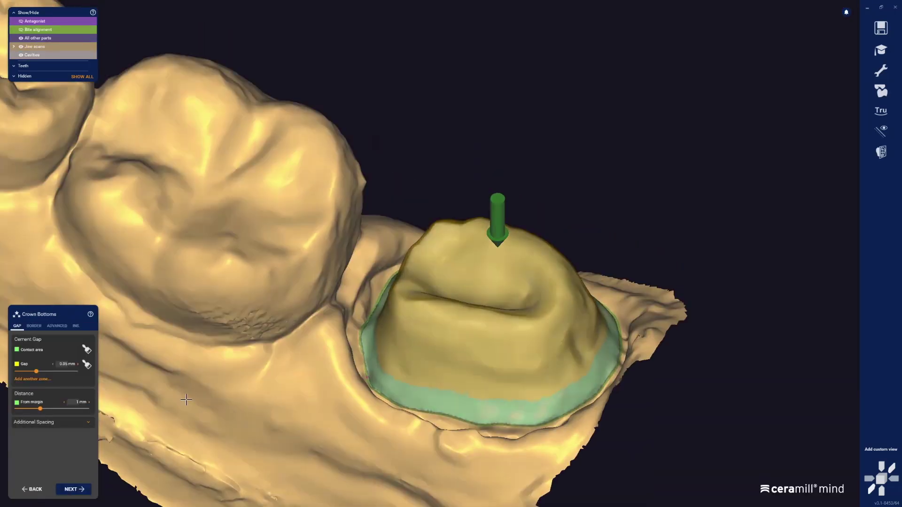
Step: Check the crown bottom of tooth 47 and accept its cement gap settings
{"action": "left_click_drag", "start_coordinate": [591, 307], "coordinate": [568, 348]}
{"action": "right_click_drag", "start_coordinate": [567, 348], "coordinate": [357, 422]}
{"action": "left_click", "coordinate": [70, 489]}
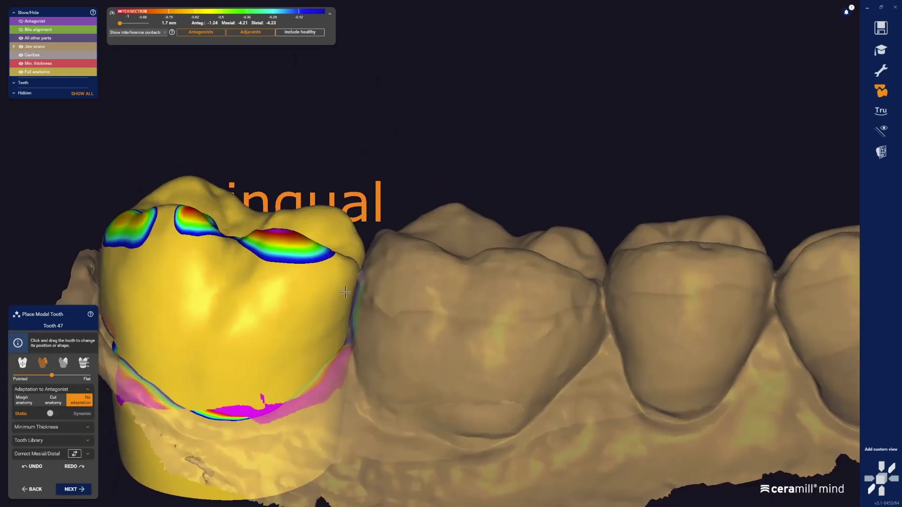
Step: Check the placed model tooth 47 against the antagonist and adjacent teeth, and accept its placement
{"action": "right_click_drag", "start_coordinate": [345, 292], "coordinate": [235, 188]}
{"action": "left_click", "coordinate": [65, 21]}
{"action": "key", "text": "space"}
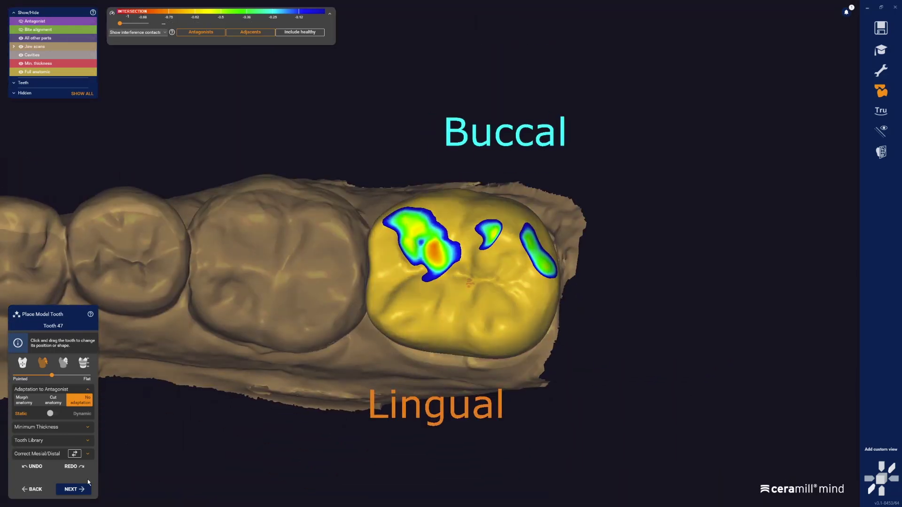
{"action": "left_click", "coordinate": [87, 488]}
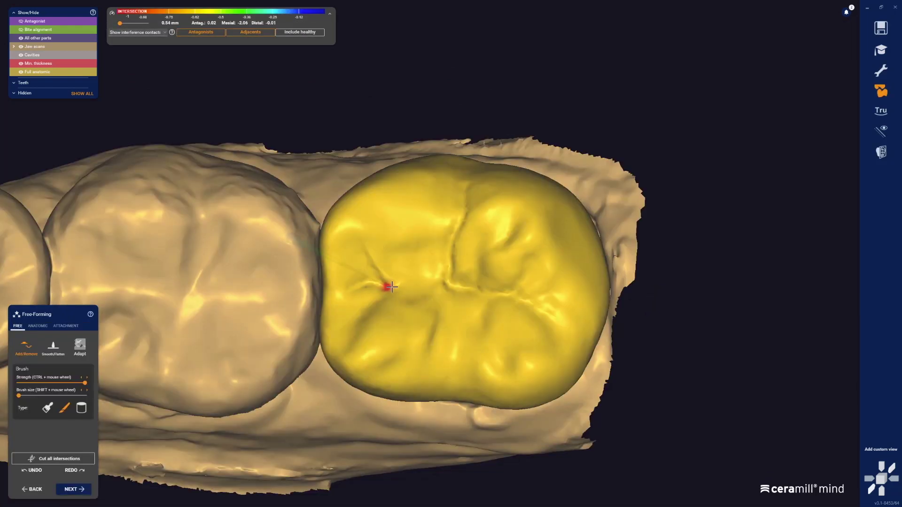
Step: Carve the occlusal fissures of crown 47 with the Add/Remove free-forming brush and enlarge the brush
{"action": "mouse_move", "coordinate": [391, 286]}
{"action": "left_mouse_down"}
{"action": "mouse_move", "coordinate": [443, 282]}
{"action": "mouse_move", "coordinate": [551, 301]}
{"action": "left_mouse_up"}
{"action": "scroll", "coordinate": [586, 317], "scroll_direction": "up", "scroll_amount": 3, "text": "shift"}
{"action": "mouse_move", "coordinate": [586, 317]}
{"action": "right_mouse_down"}
{"action": "mouse_move", "coordinate": [594, 327]}
{"action": "mouse_move", "coordinate": [601, 302]}
{"action": "mouse_move", "coordinate": [519, 288]}
{"action": "right_mouse_up"}
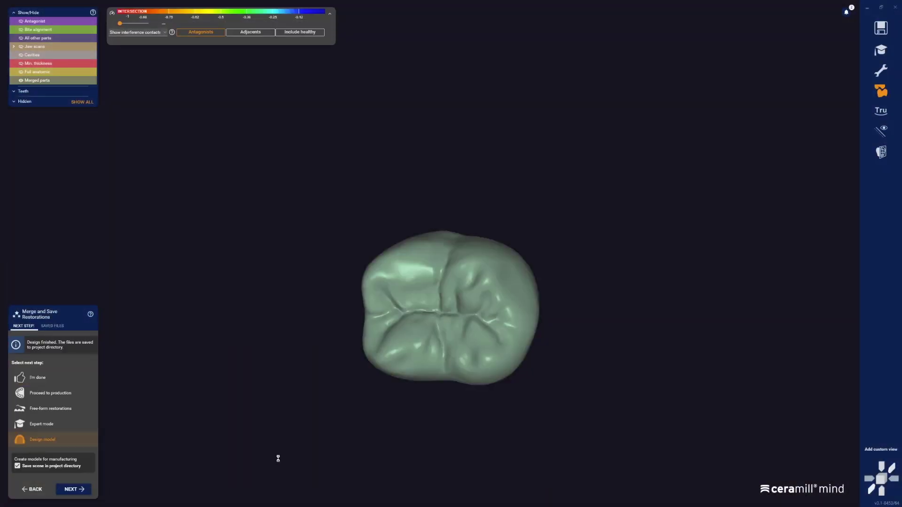
Step: Finish the crown 47 design with I'm done, keep the scene saved in the project directory, and return to AG.Live
{"action": "left_click", "coordinate": [67, 379]}
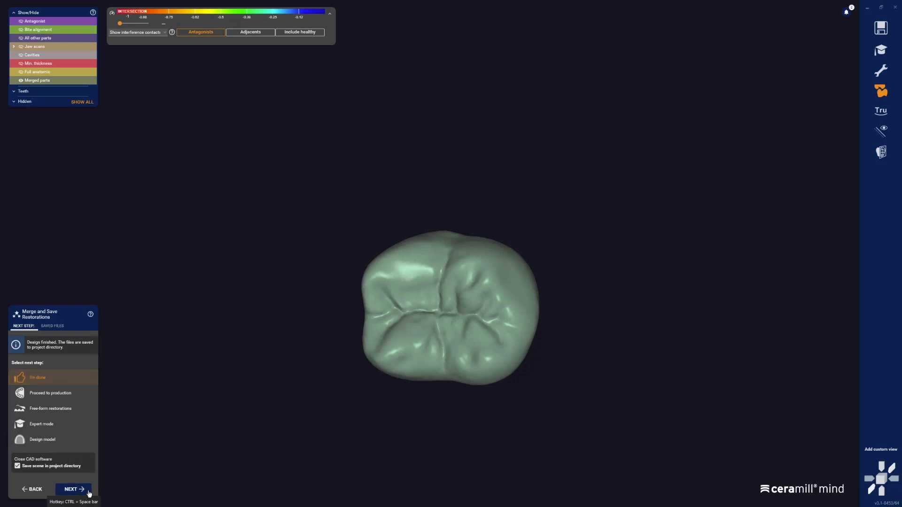
{"action": "left_click", "coordinate": [88, 490]}
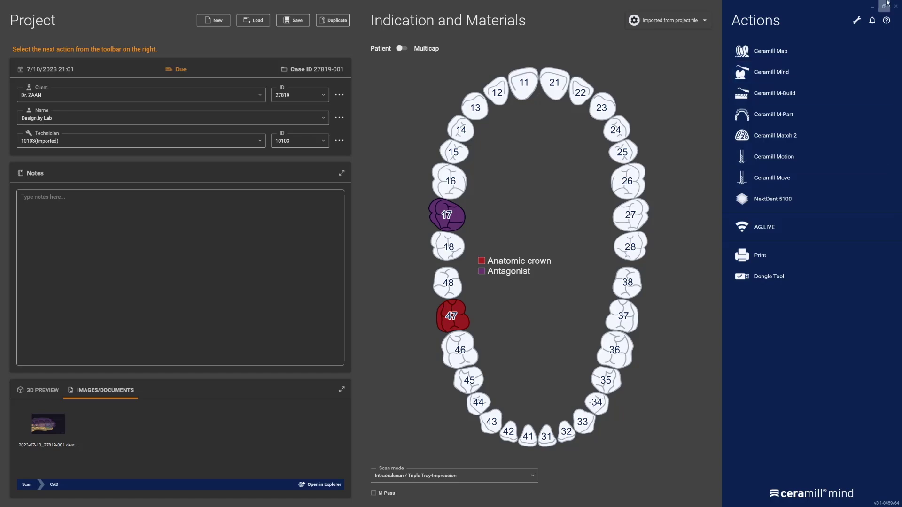
{"action": "left_click", "coordinate": [872, 6]}
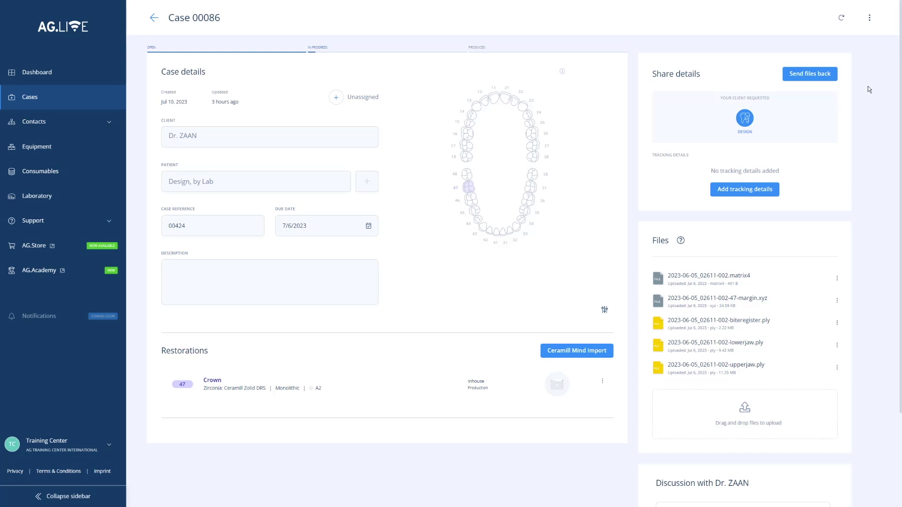
Step: Refresh the case to load the uploaded dentalCAD design file and send the case files back to the dentist
{"action": "left_click", "coordinate": [841, 17]}
{"action": "key", "text": "F5"}
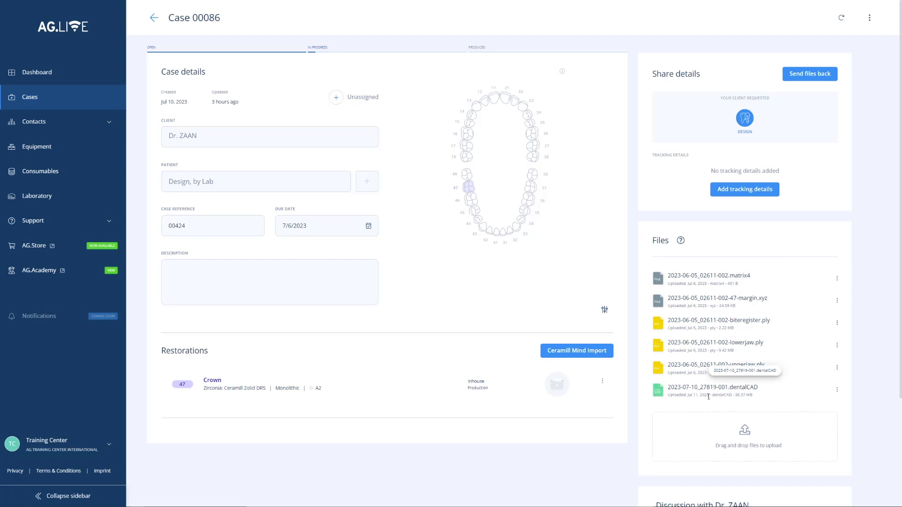
{"action": "left_click", "coordinate": [818, 80]}
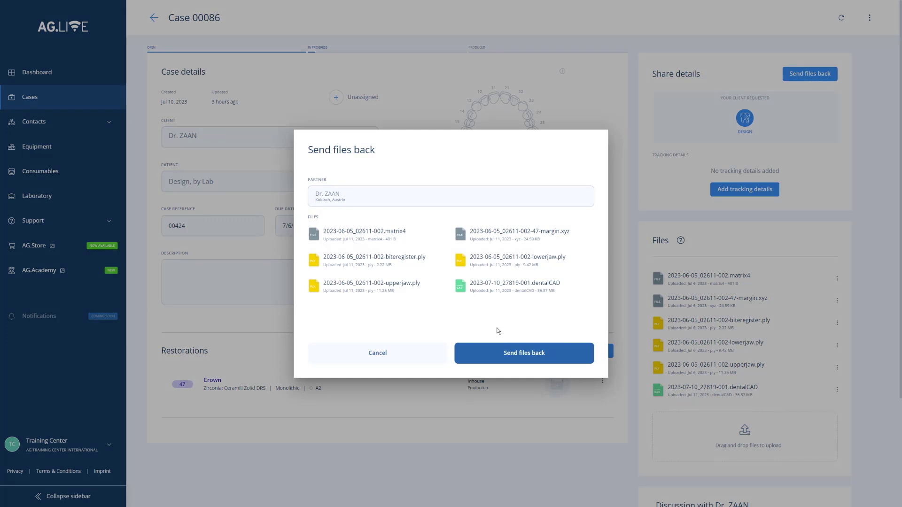
{"action": "left_click", "coordinate": [563, 357]}
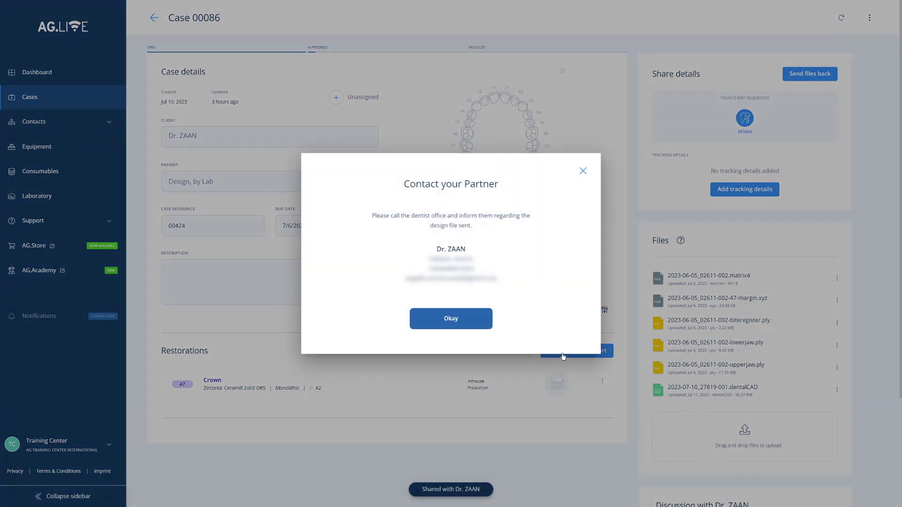
{"action": "left_click", "coordinate": [485, 329]}
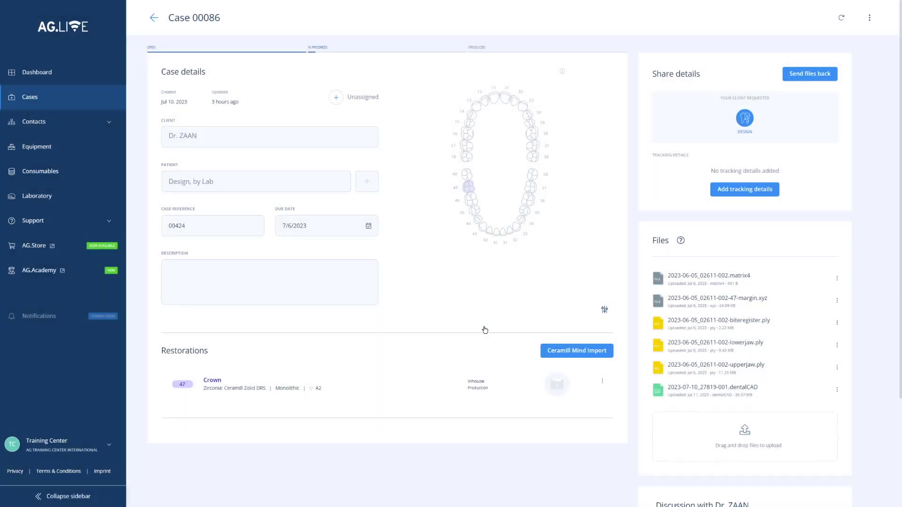
Step: Write the discussion comment "Dear Dr., I adjusted the margin line as requested" for the dentist
{"action": "scroll", "coordinate": [837, 358], "scroll_direction": "down", "scroll_amount": 3}
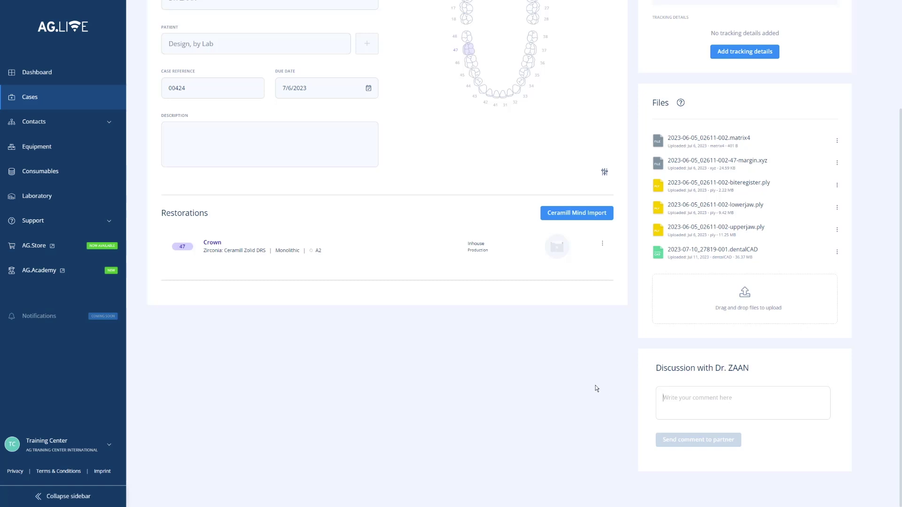
{"action": "type", "text": "Dear Dr., I adjusted "}
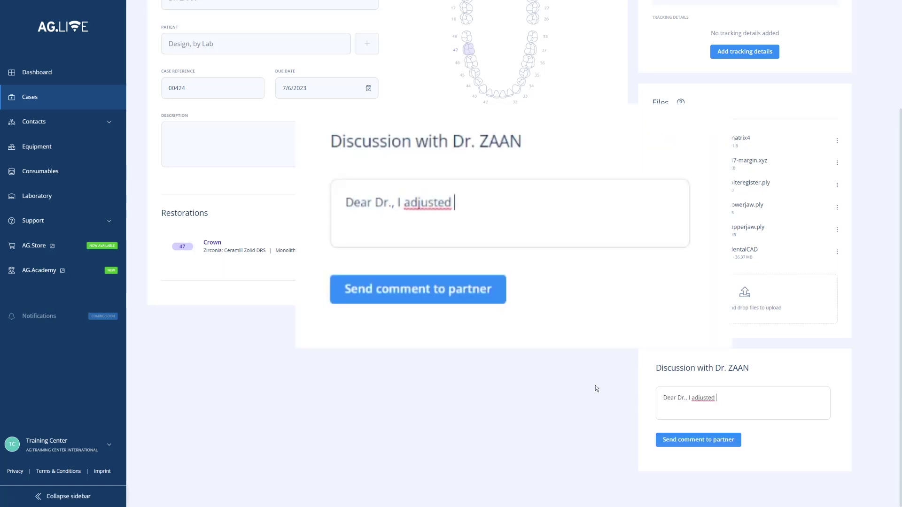
{"action": "type", "text": "the margin line as requested"}
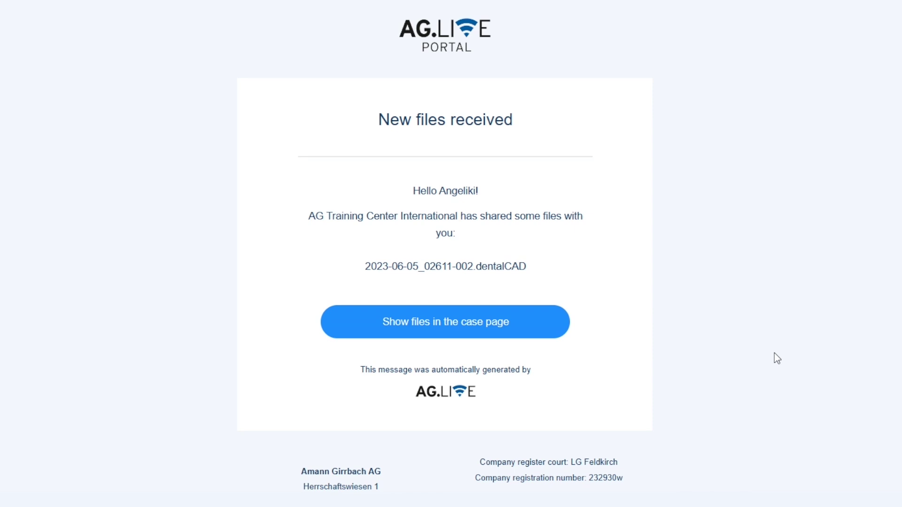
Step: Open the case page from the new-files e-mail as the dentist and read the lab's discussion comment
{"action": "left_click", "coordinate": [438, 324]}
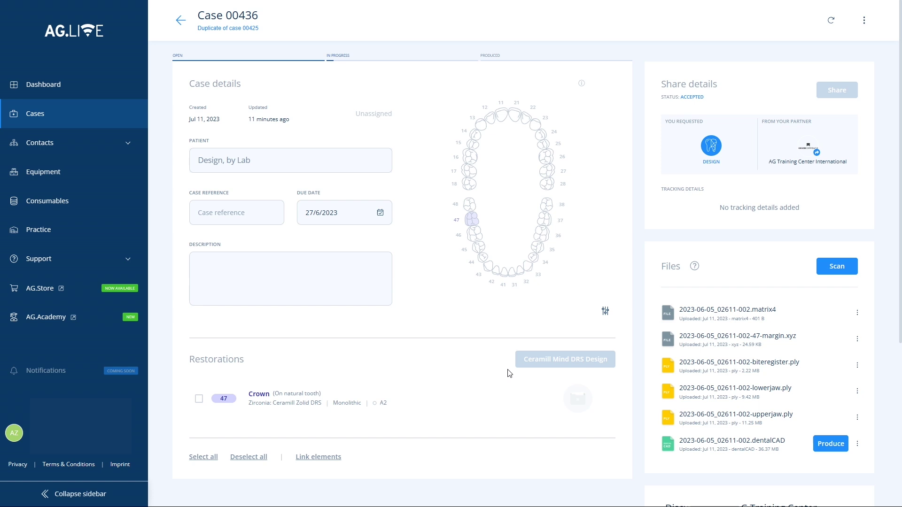
{"action": "scroll", "coordinate": [703, 378], "scroll_direction": "down", "scroll_amount": 3}
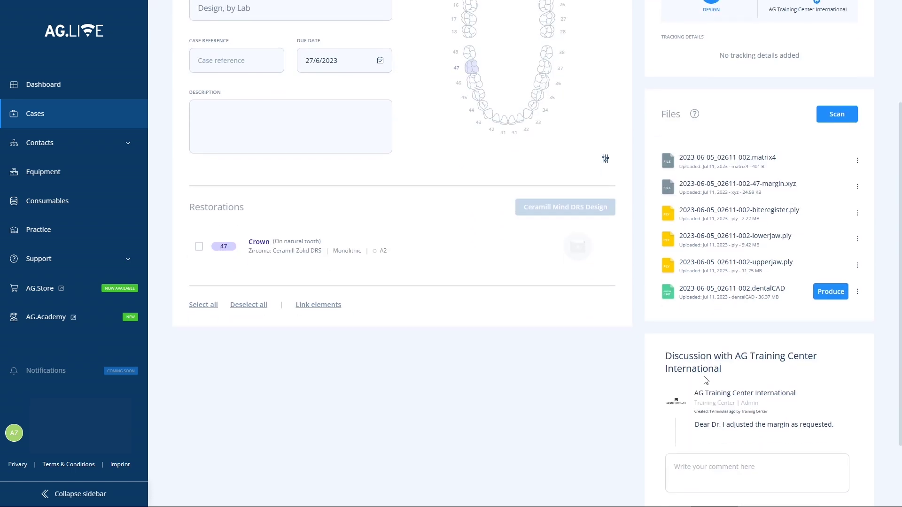
{"action": "scroll", "coordinate": [706, 381], "scroll_direction": "down", "scroll_amount": 2}
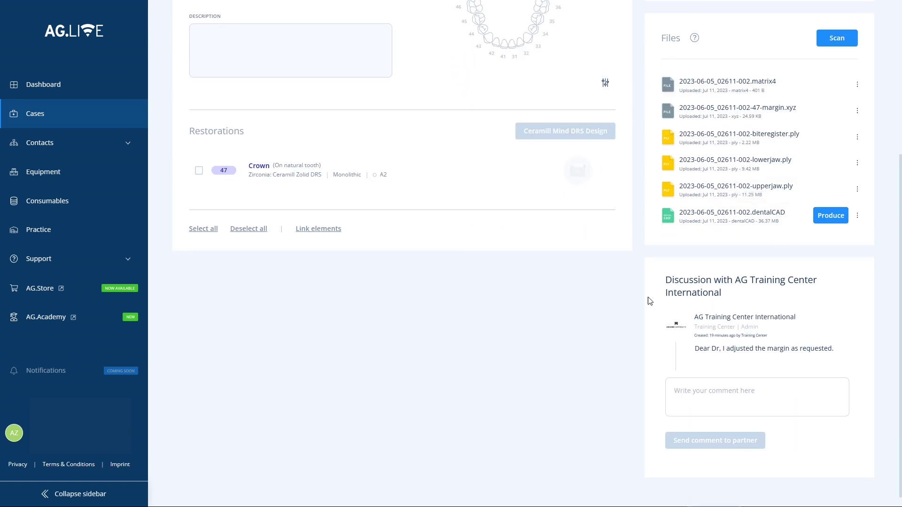
{"action": "scroll", "coordinate": [539, 393], "scroll_direction": "down", "scroll_amount": 1}
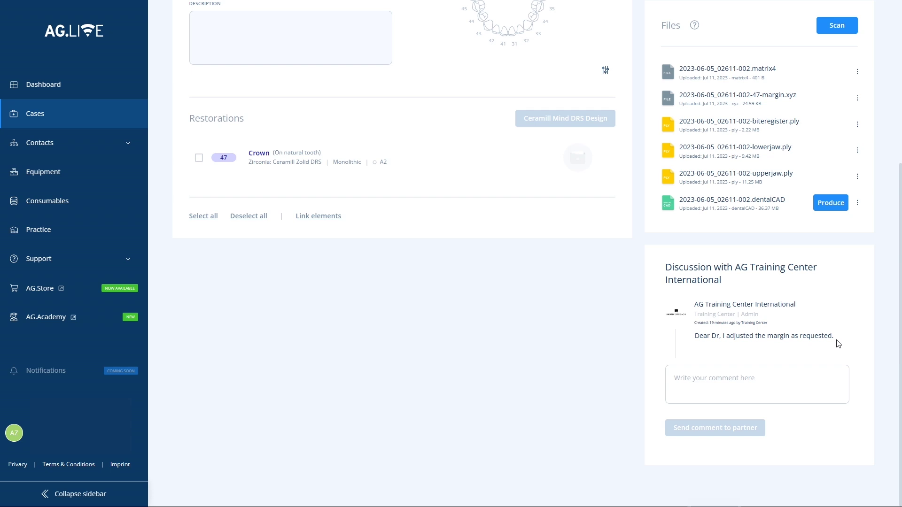
{"action": "scroll", "coordinate": [838, 344], "scroll_direction": "up", "scroll_amount": 5}
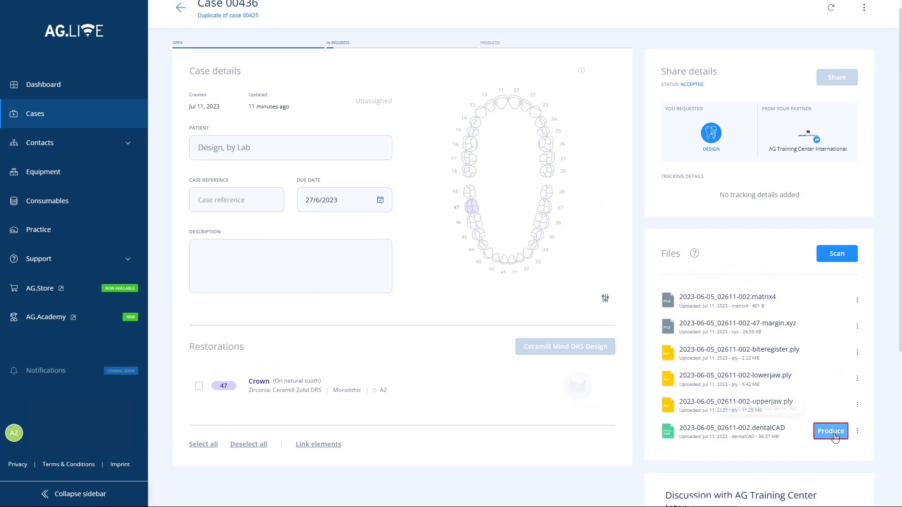
Step: Start production of the received dentalCAD file and choose the Zolid DRS C20 blank in shade A2 for tooth 47
{"action": "left_click", "coordinate": [830, 432]}
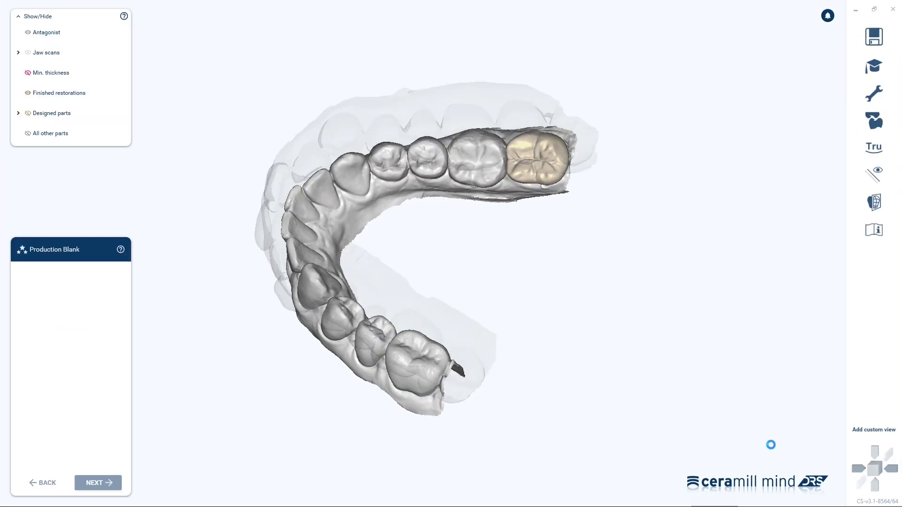
{"action": "left_click", "coordinate": [178, 350]}
{"action": "left_click", "coordinate": [145, 388]}
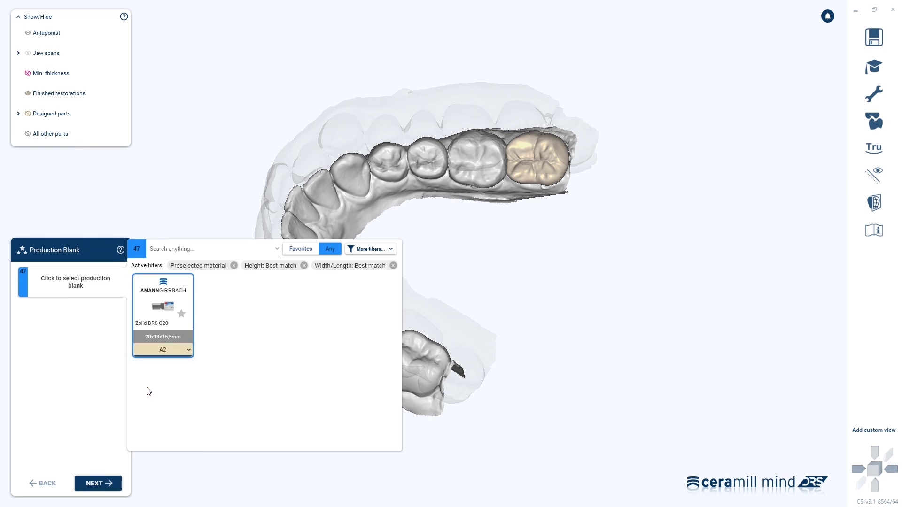
{"action": "left_click", "coordinate": [107, 202]}
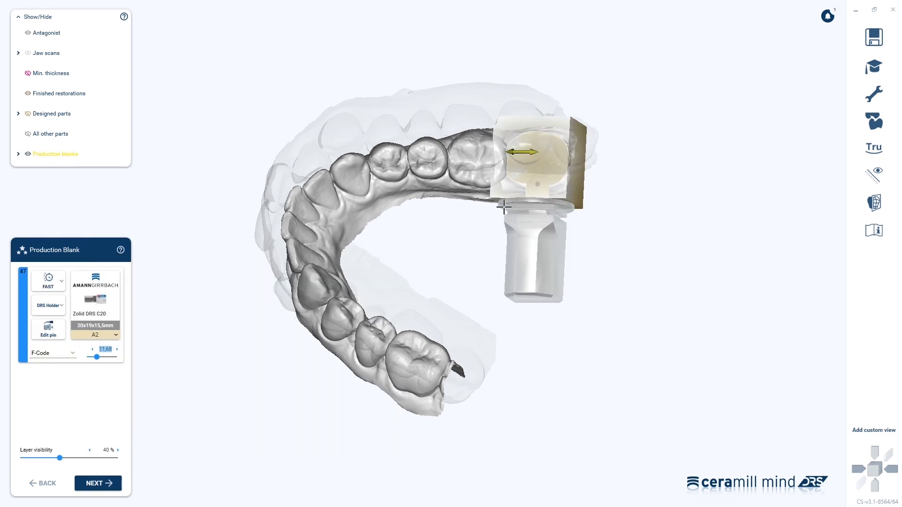
Step: Hide the antagonist to check crown 47 inside the blank, then accept the blank and send the restoration to the machine
{"action": "middle_click", "coordinate": [562, 245], "text": "ctrl"}
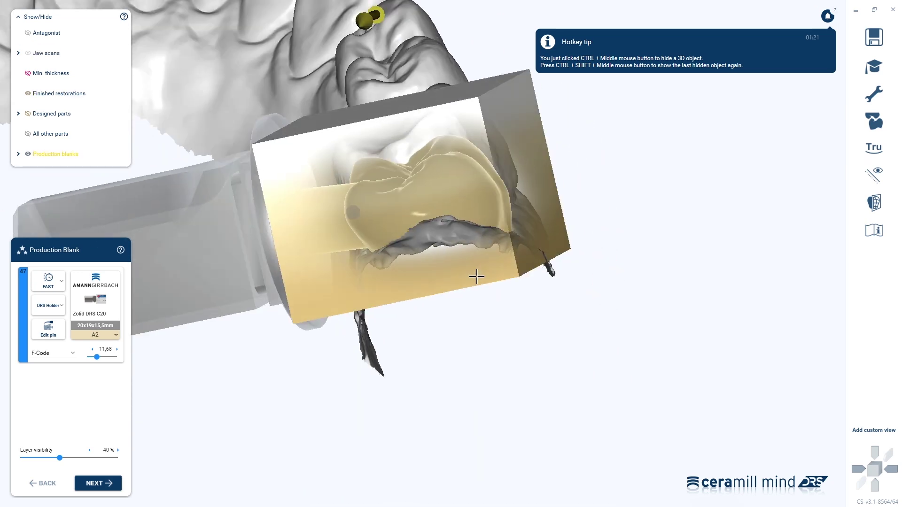
{"action": "left_click", "coordinate": [117, 489]}
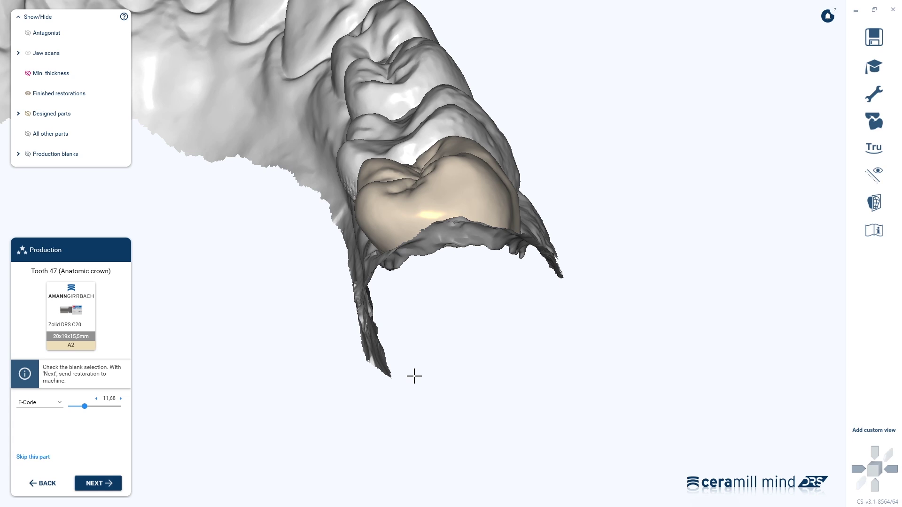
{"action": "left_click", "coordinate": [101, 483]}
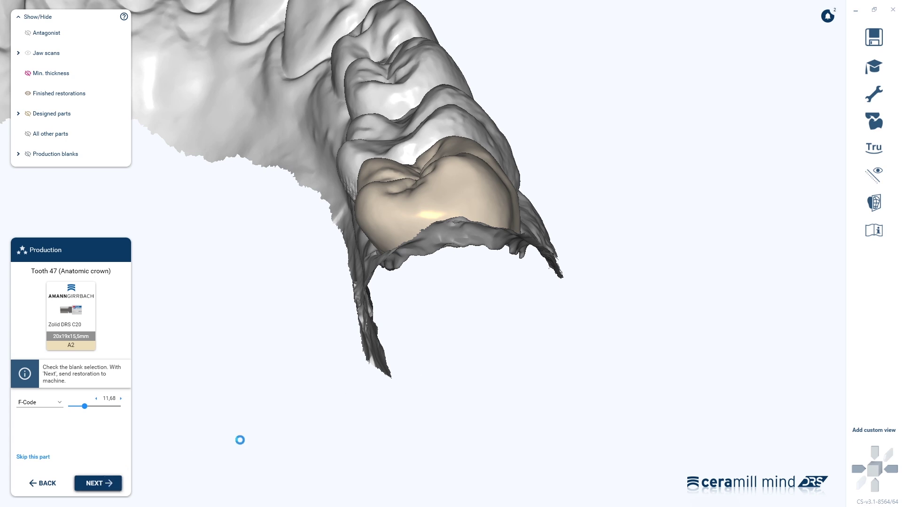